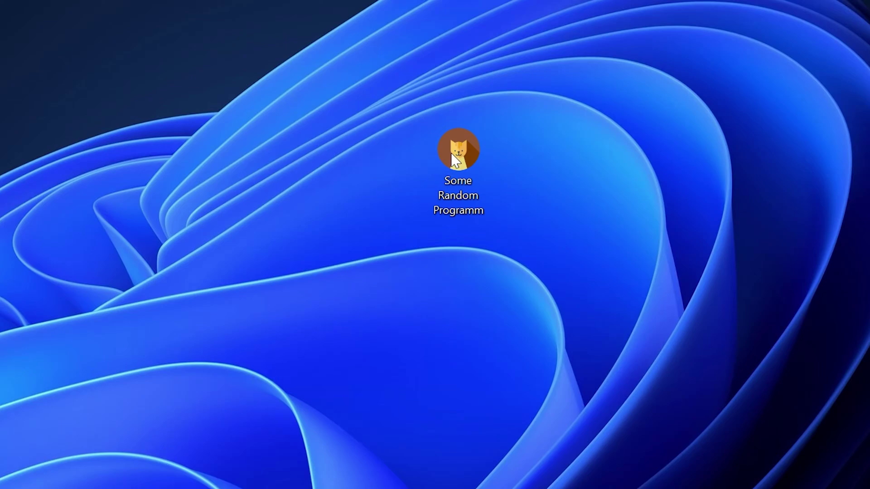
Launch Some Random Programm from the desktop to trigger the missing msvcp110.dll error.
double_click(468, 147)
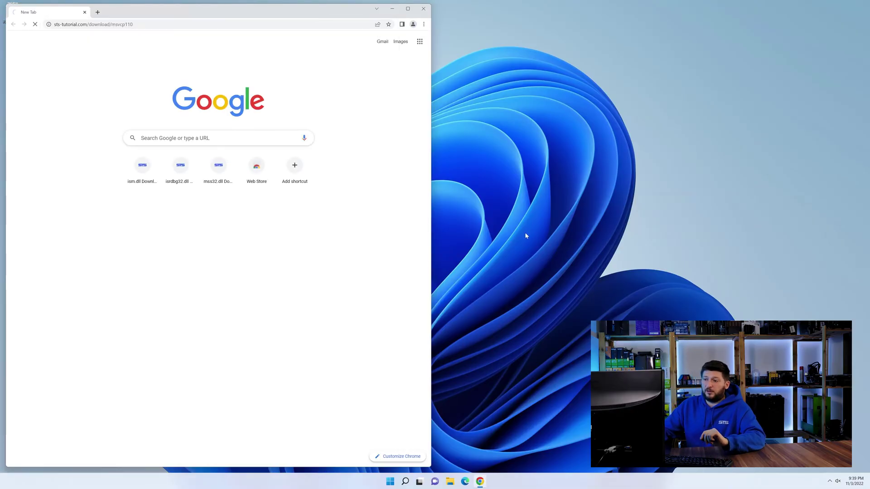
Start the downloads for the 64-bit and 32-bit msvcp110.dll archives.
scroll(155, 291, "down", 10)
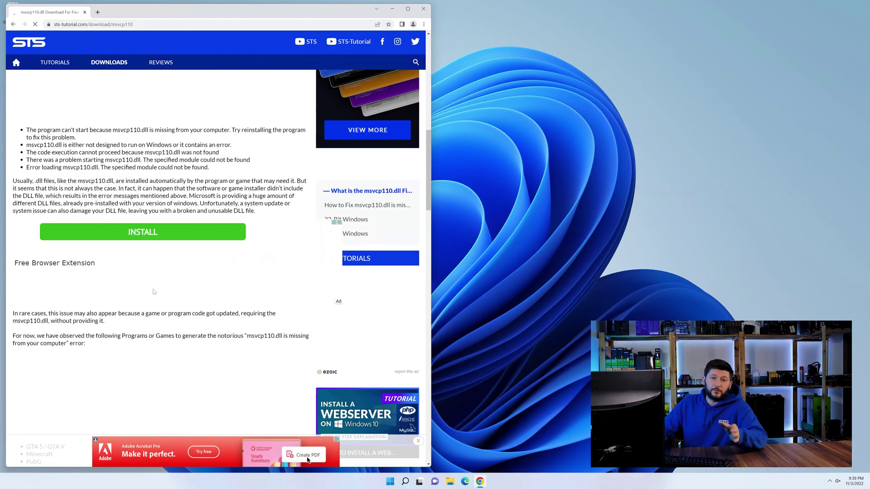
scroll(154, 291, "down", 20)
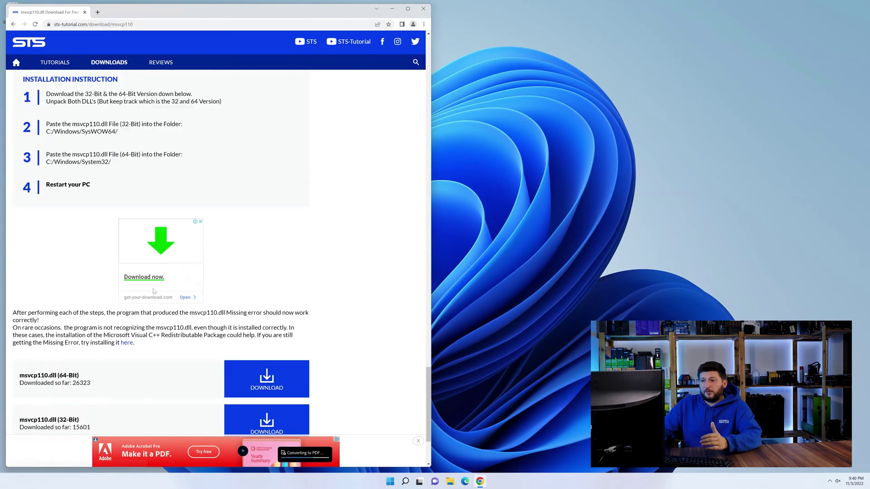
left_click(256, 269)
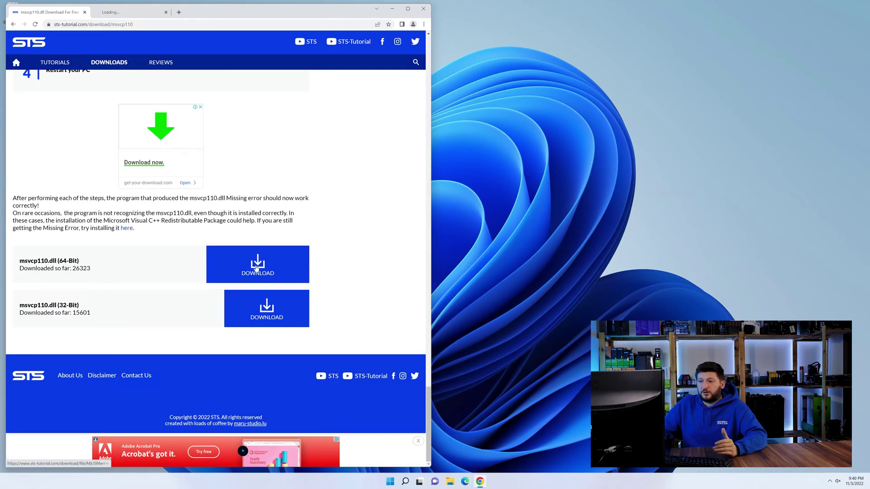
left_click(247, 302)
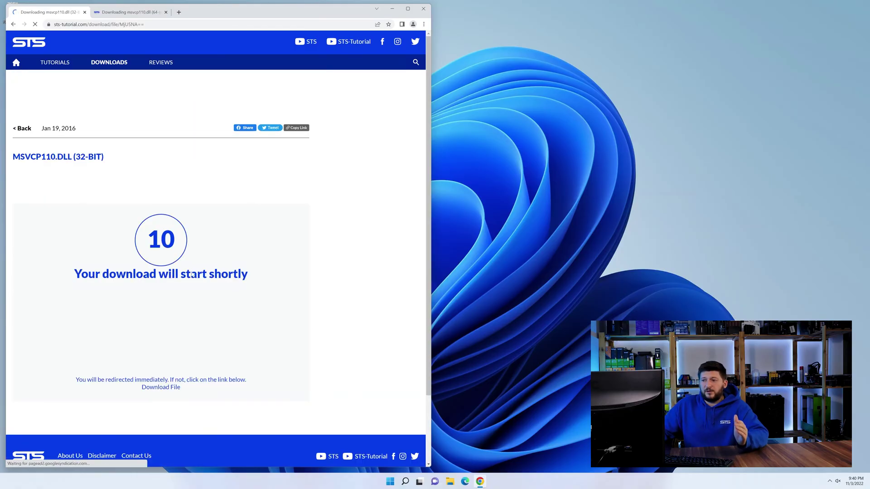
Confirm the 64-bit download and open both downloaded msvcp110.dll zips.
left_click(123, 15)
scroll(166, 376, "down", 3)
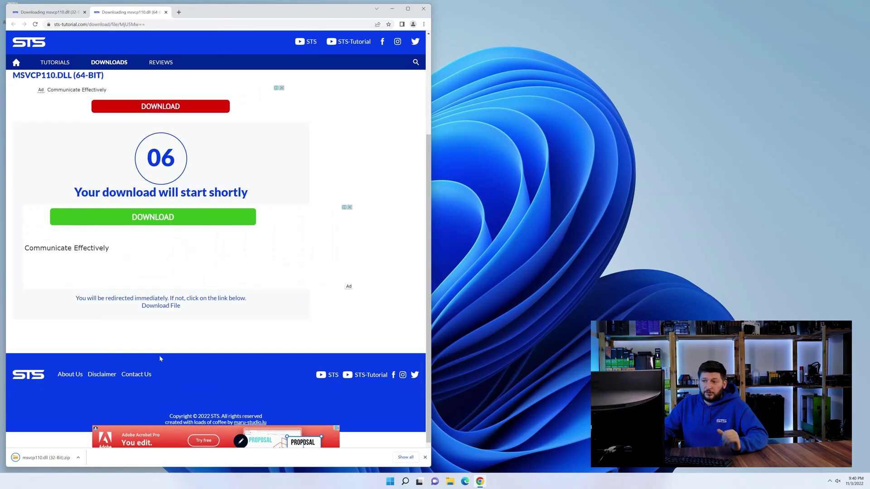
left_click(161, 306)
key("ctrl+shift+Tab")
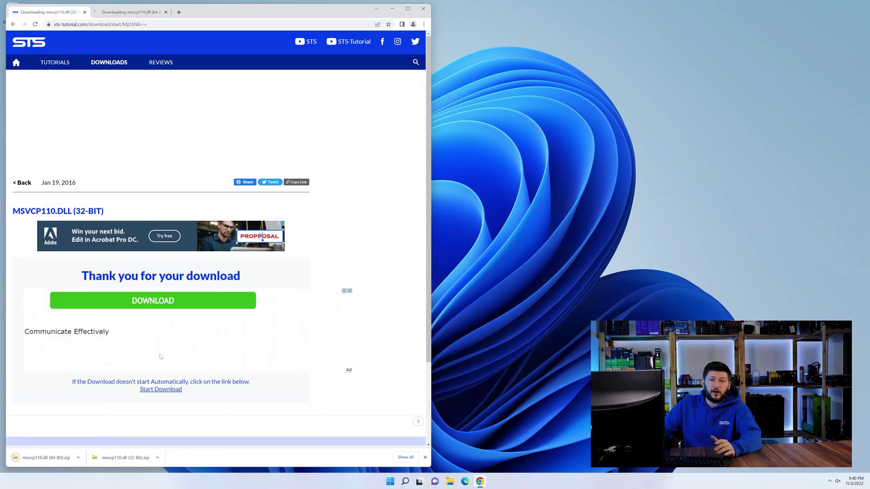
left_click(118, 456)
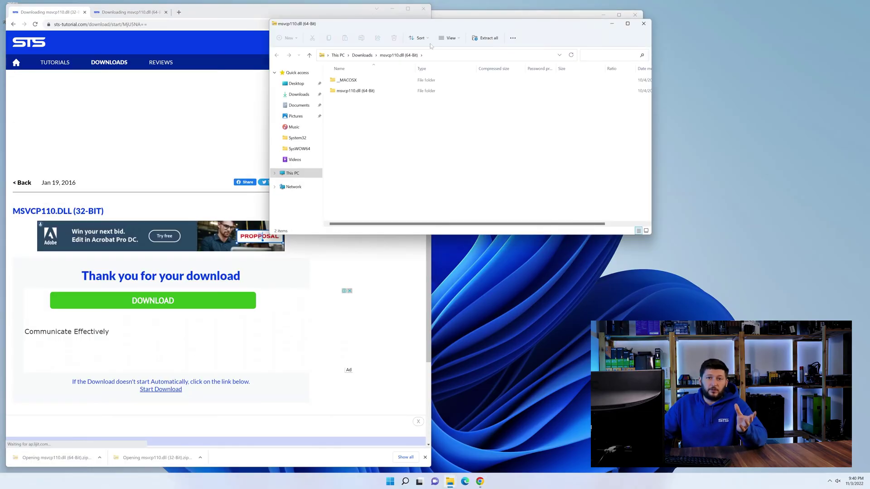
Close the browser, arrange both archive windows side by side, and open their msvcp110.dll folders.
left_click(423, 9)
left_click_drag(408, 24, 614, 256)
left_click_drag(499, 15, 323, 253)
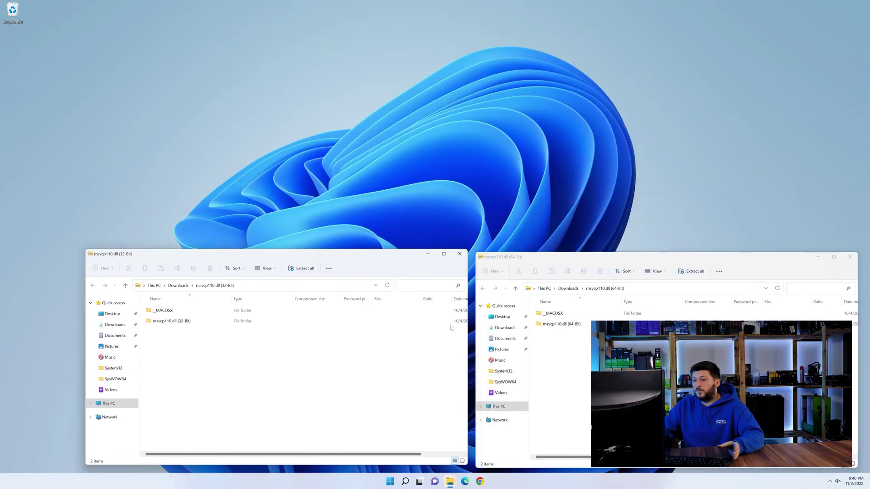
double_click(577, 325)
double_click(208, 321)
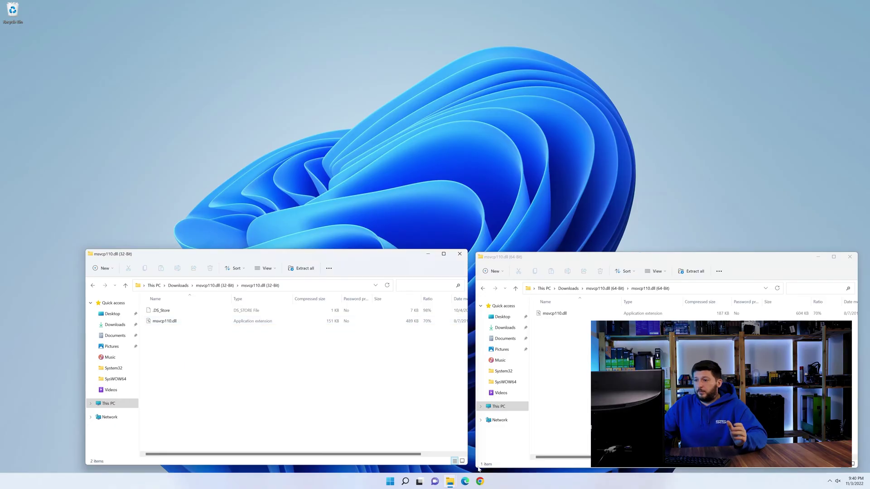
In a new Explorer window, browse to C:\Windows.
middle_click(450, 481)
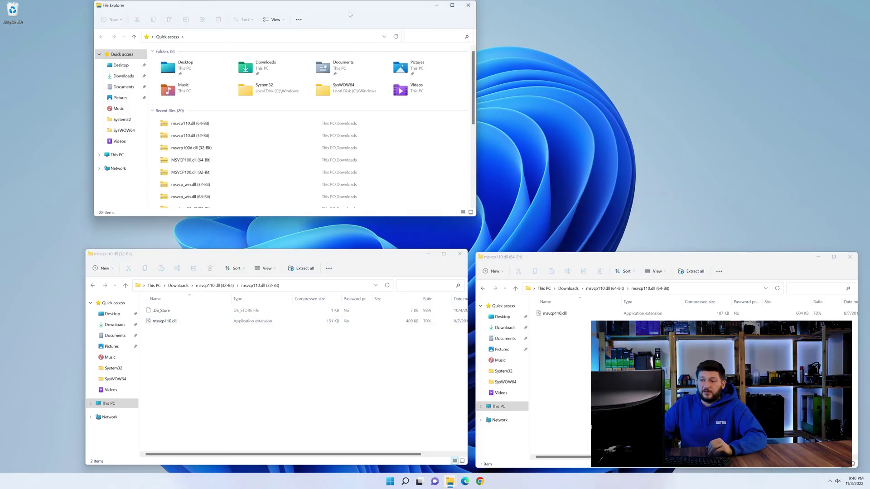
left_click_drag(350, 15, 530, 33)
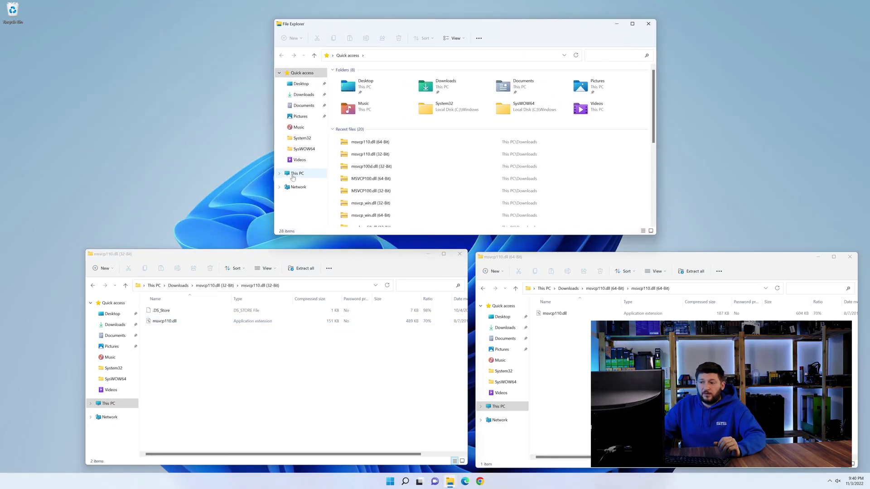
left_click(297, 173)
double_click(375, 137)
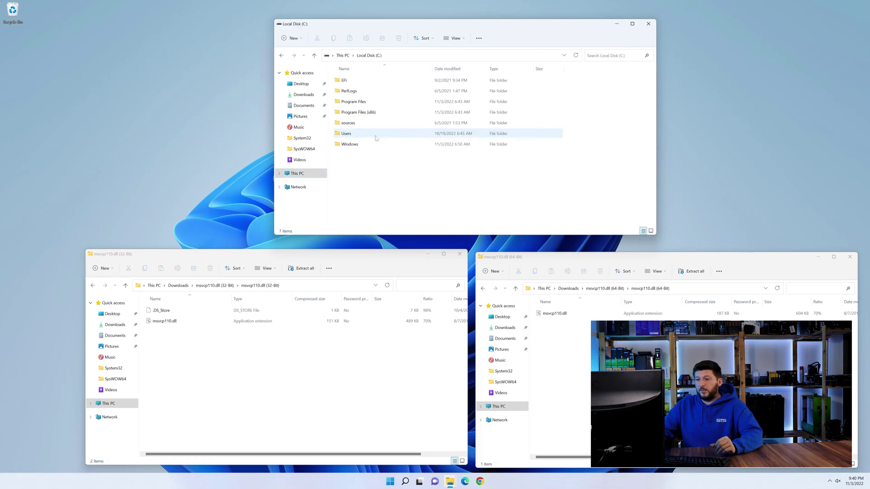
double_click(376, 144)
scroll(358, 170, "down", 7)
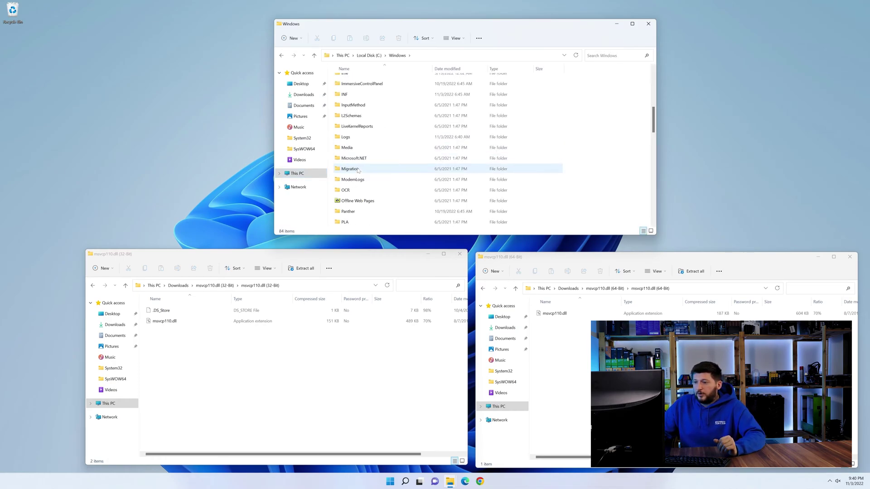
scroll(358, 170, "down", 4)
Copy the 64-bit msvcp110.dll into System32 and the 32-bit one into SysWOW64, then close all windows.
left_click(361, 148)
key("Down")
key("Down")
key("Down")
key("Down")
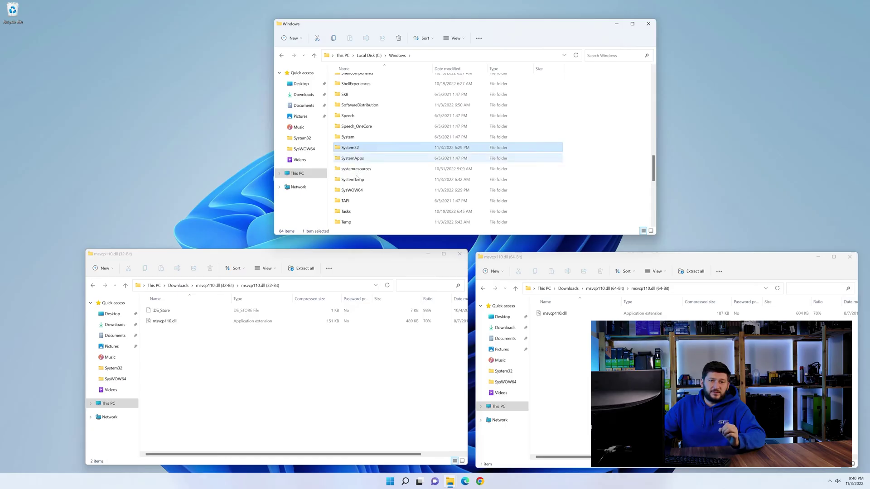
left_click(361, 150)
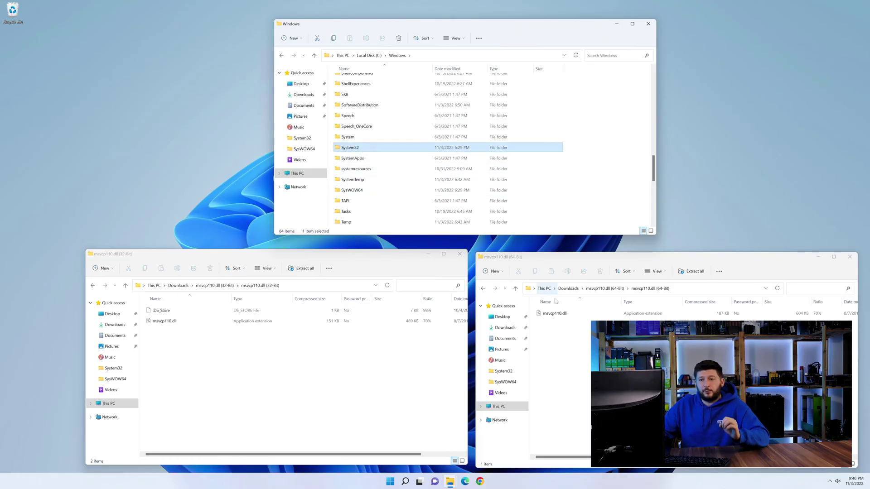
left_click_drag(554, 313, 365, 146)
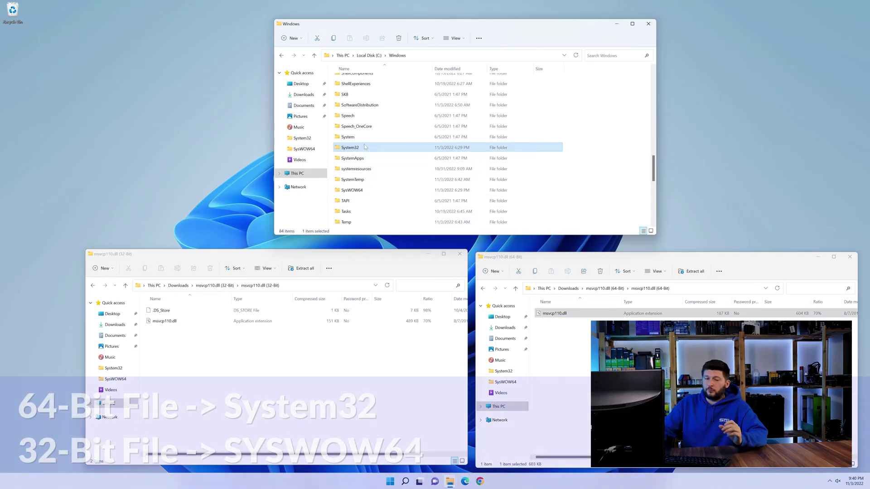
left_click_drag(163, 322, 363, 191)
left_click(459, 255)
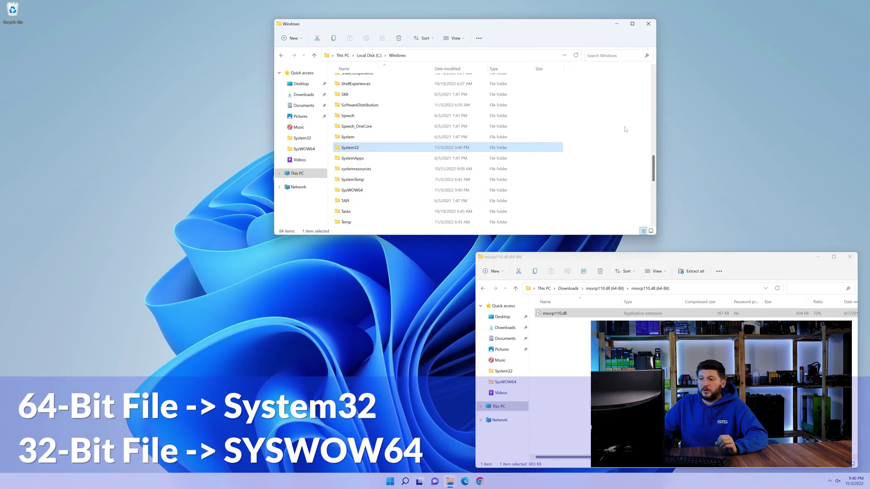
left_click(648, 24)
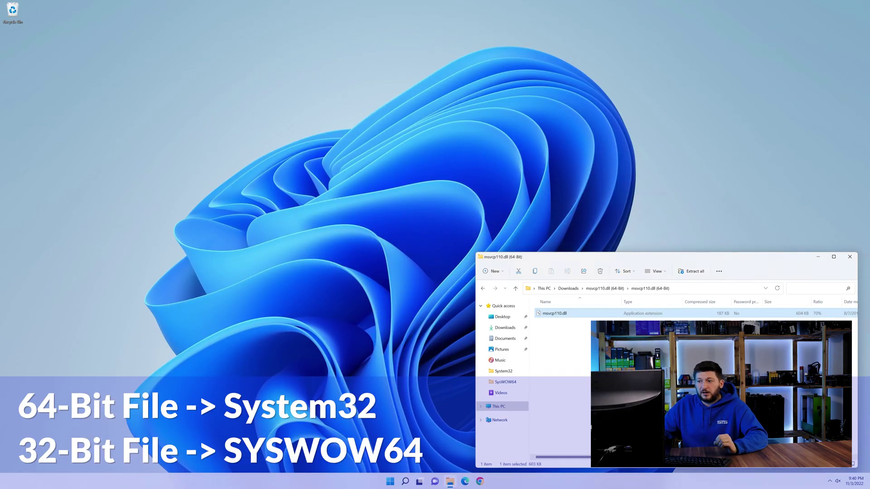
left_click(850, 258)
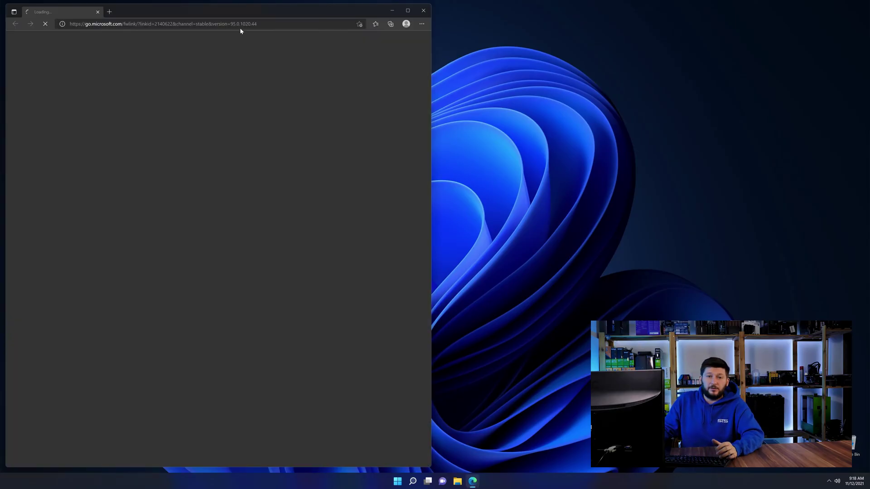
Load the pasted vcredistributable2019 page and scroll down to its download buttons.
left_click(240, 24)
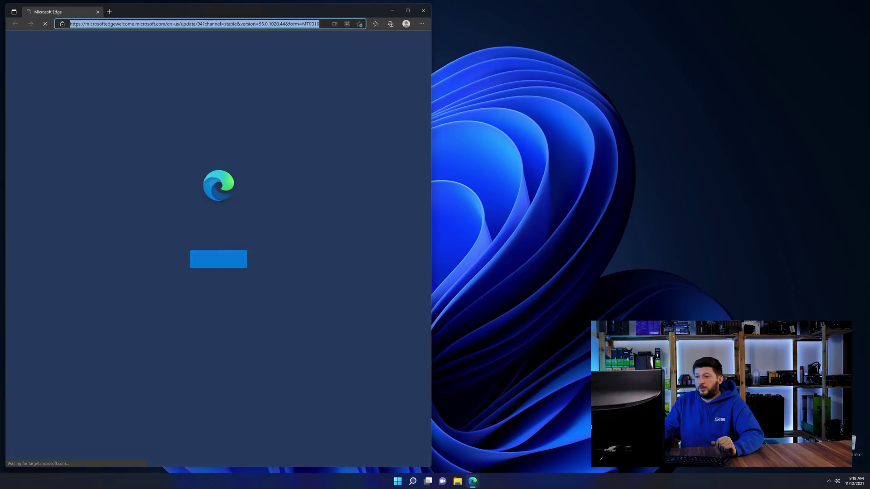
type("https://www.sts-tutorial.com/download/credistributable2019")
key("Return")
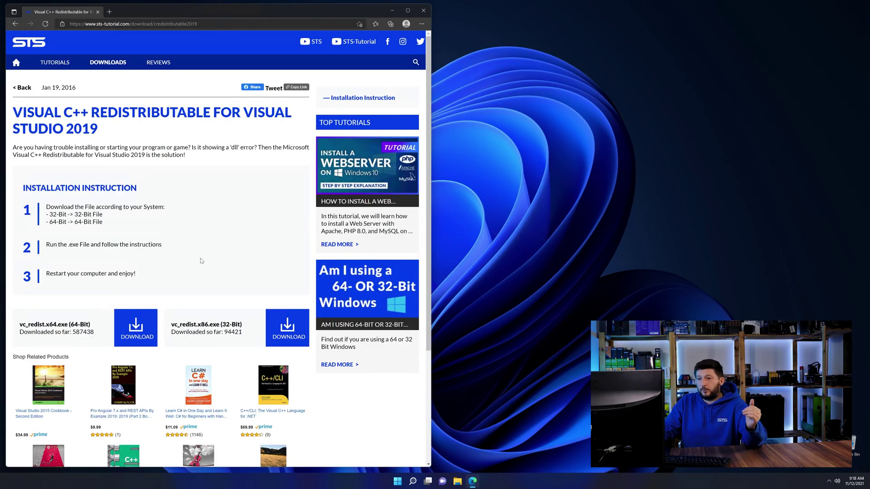
scroll(154, 298, "down", 3)
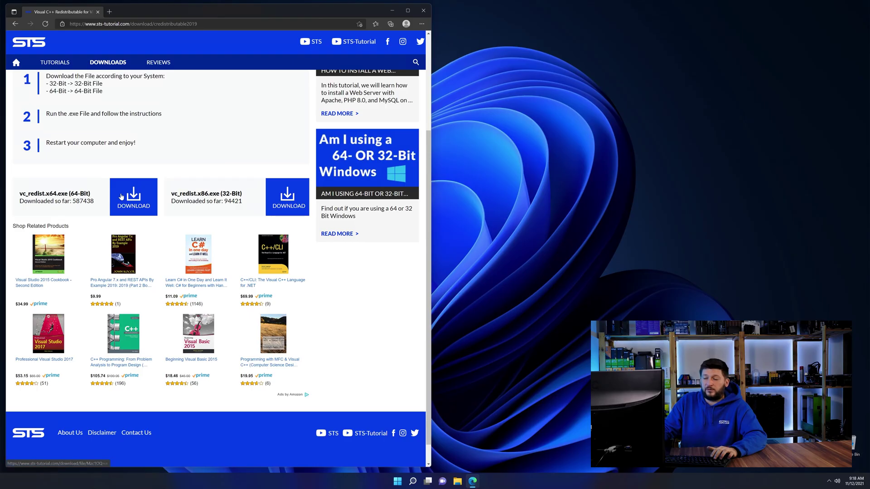
left_click(298, 207)
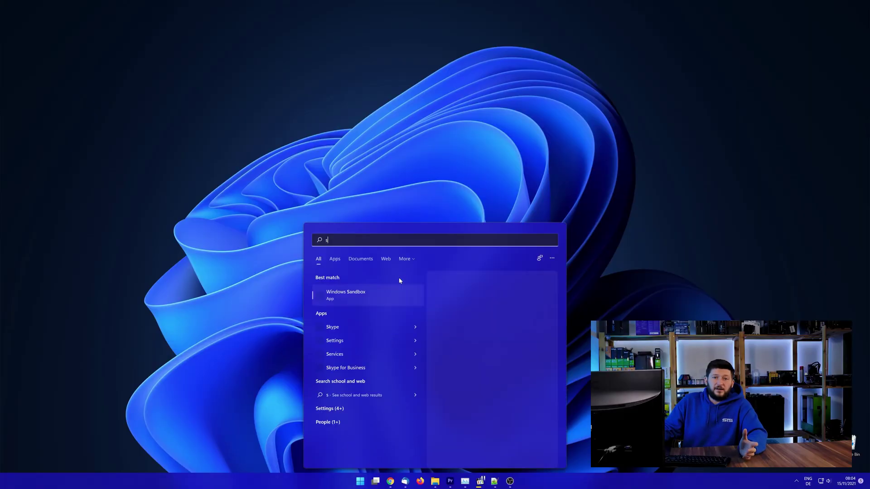
Search for System and confirm the About page shows a 64-bit operating system.
type("ystem")
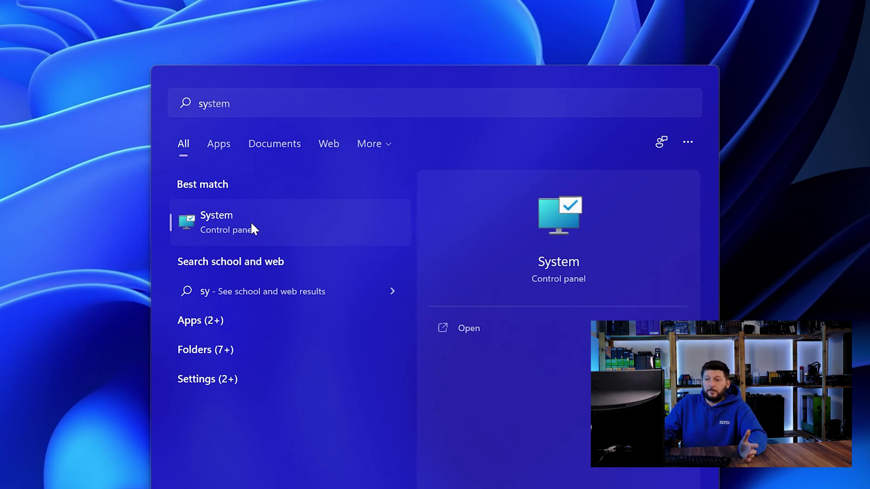
left_click(251, 221)
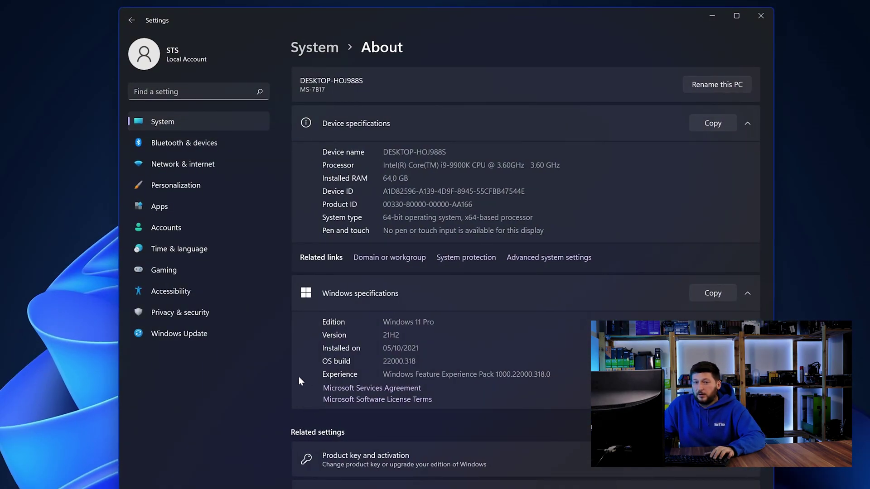
left_click_drag(383, 218, 388, 217)
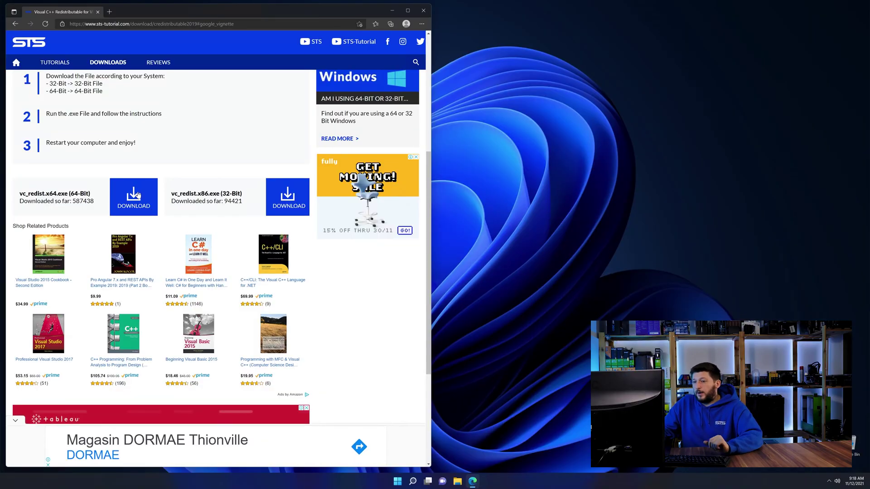
Download vc_redist.x64.exe, dismissing the ad, and run the installer.
left_click(137, 194)
left_click(238, 293)
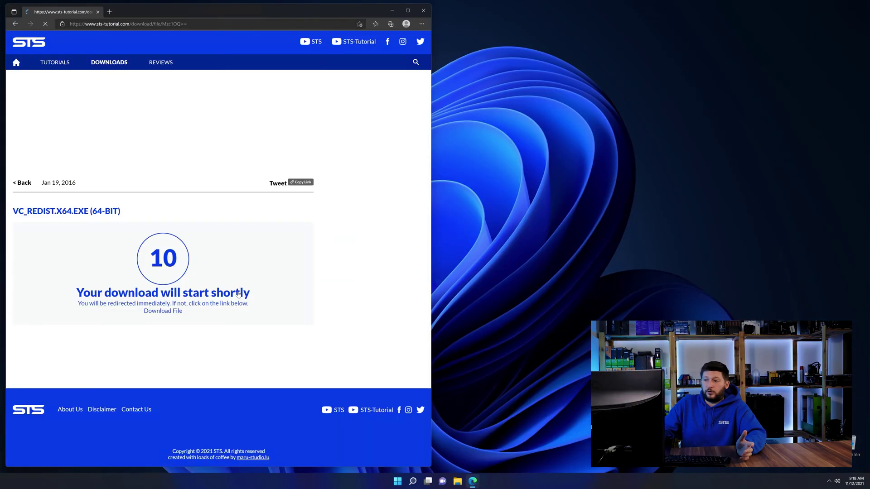
left_click(168, 312)
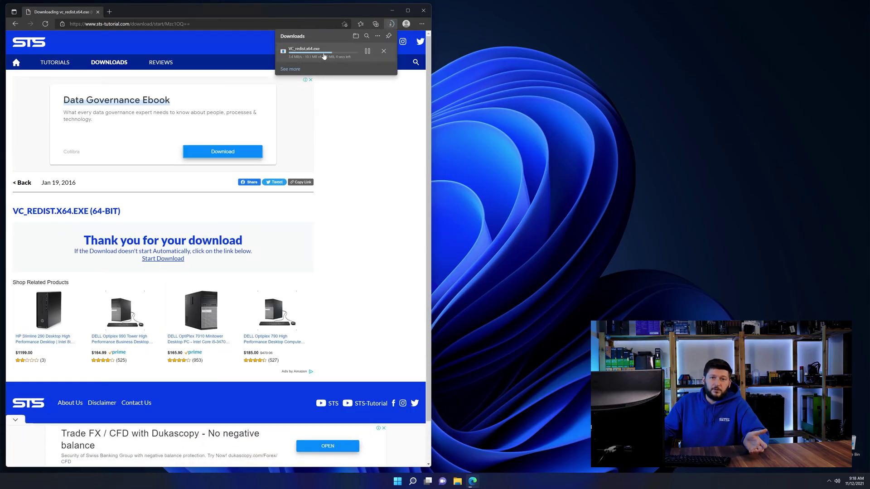
left_click(325, 51)
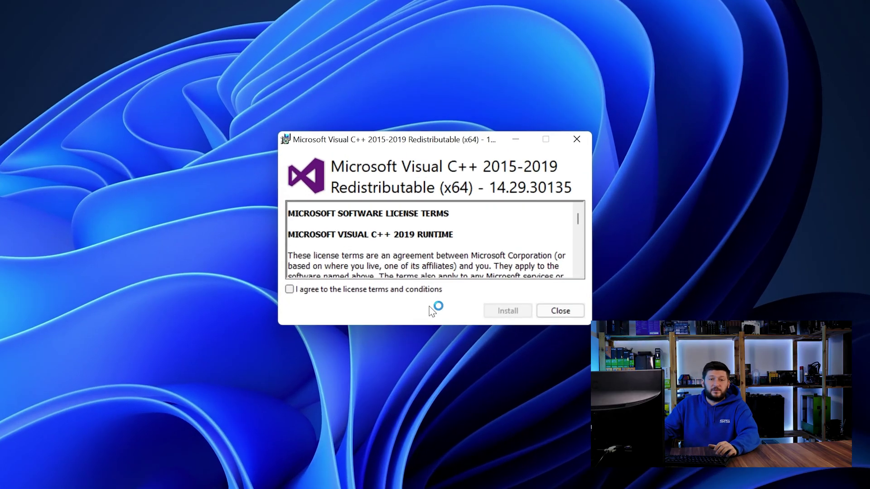
Start the Microsoft Visual C++ 2015-2019 Redistributable (x64) installation.
left_click(508, 311)
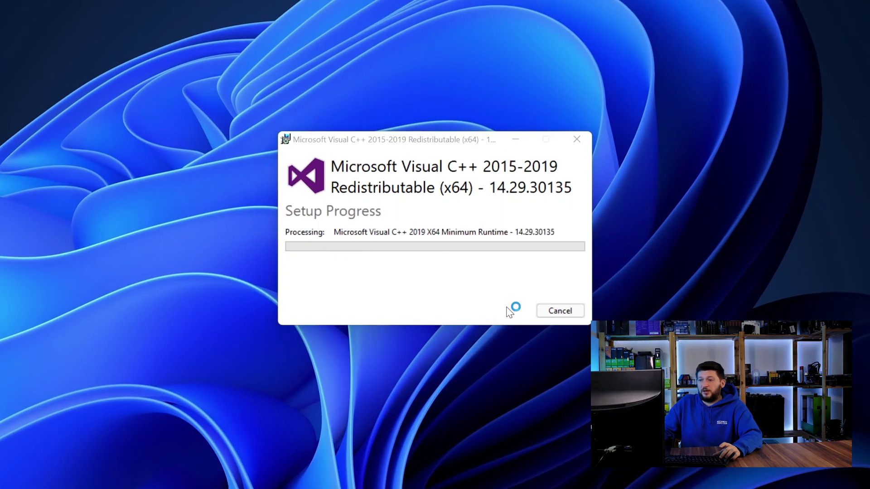